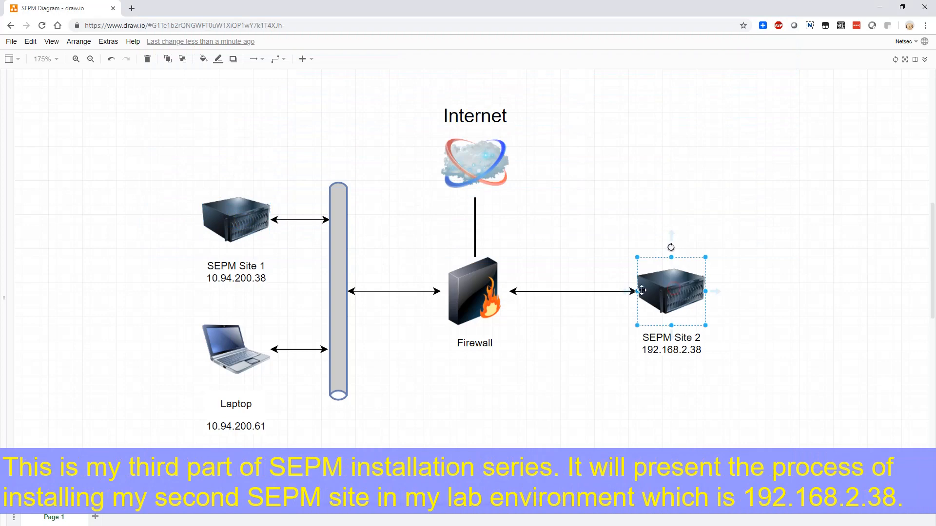
Select the laptop in the network diagram and examine the disabled endpoints report in Symantec Endpoint Protection Manager.
left_click(254, 353)
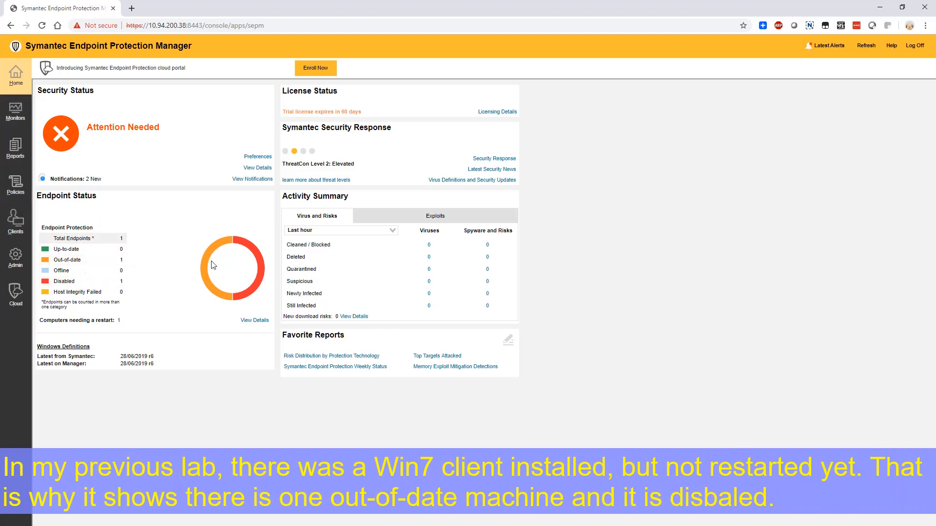
left_click(120, 282)
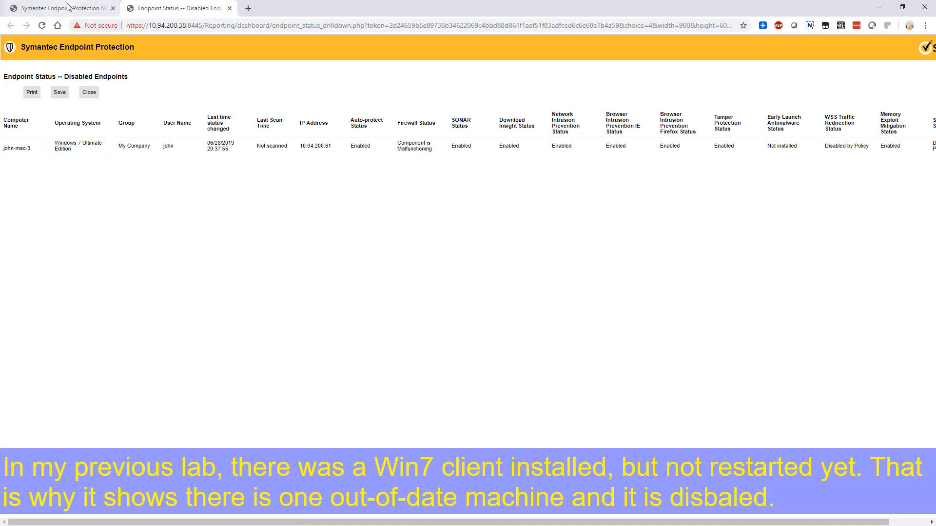
key("ctrl+w")
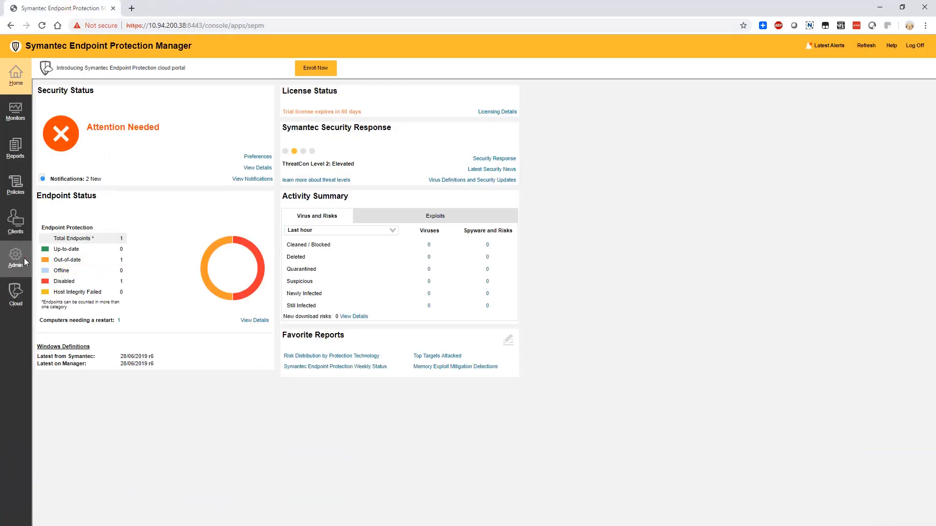
Examine the local site's server list in the administration area, opening the details of management server WIN-K1OS0NQBRS8.
left_click(24, 260)
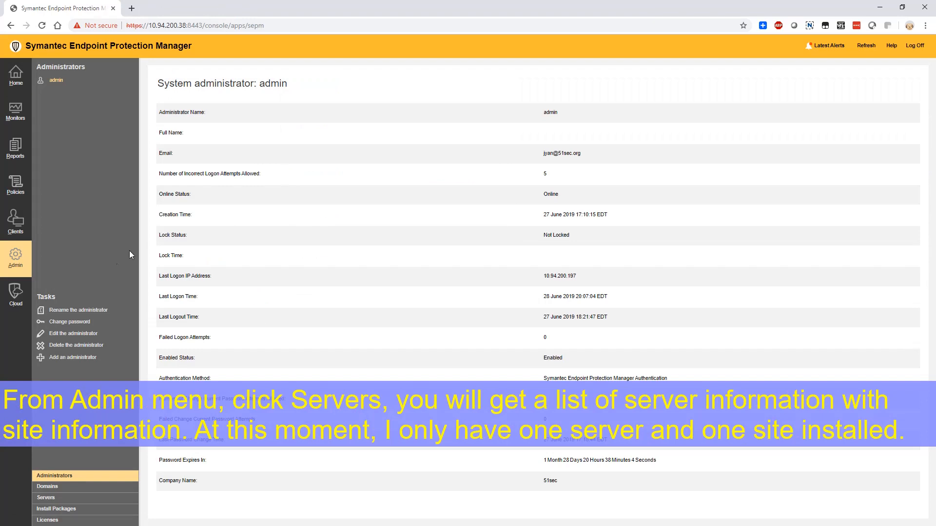
left_click(46, 497)
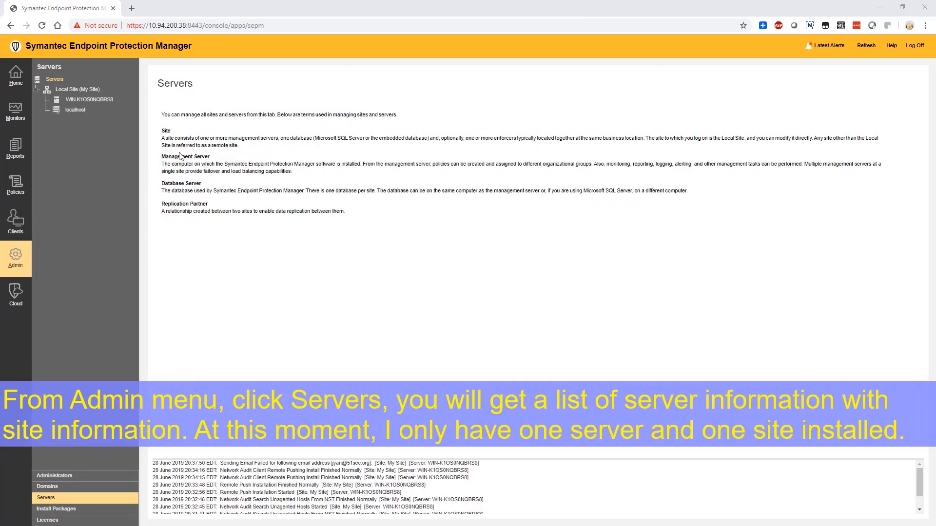
left_click(84, 101)
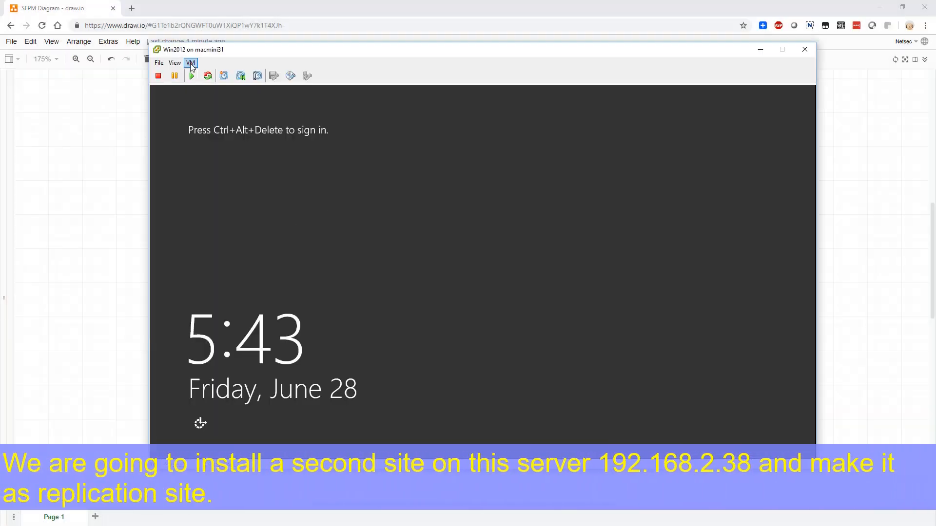
Switch to the Win2012 virtual machine console, unlock the server and sign in as Administrator with the account password.
left_click(190, 64)
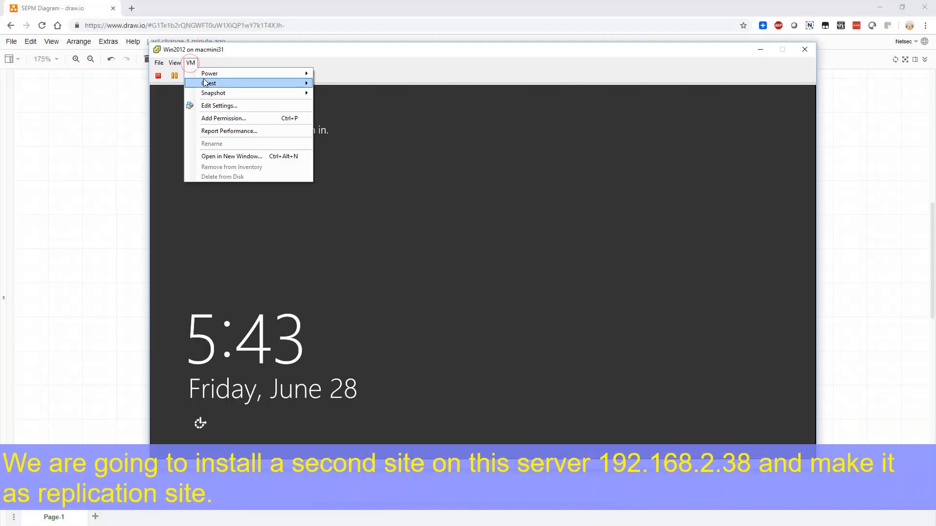
mouse_move(209, 81)
left_click(332, 94)
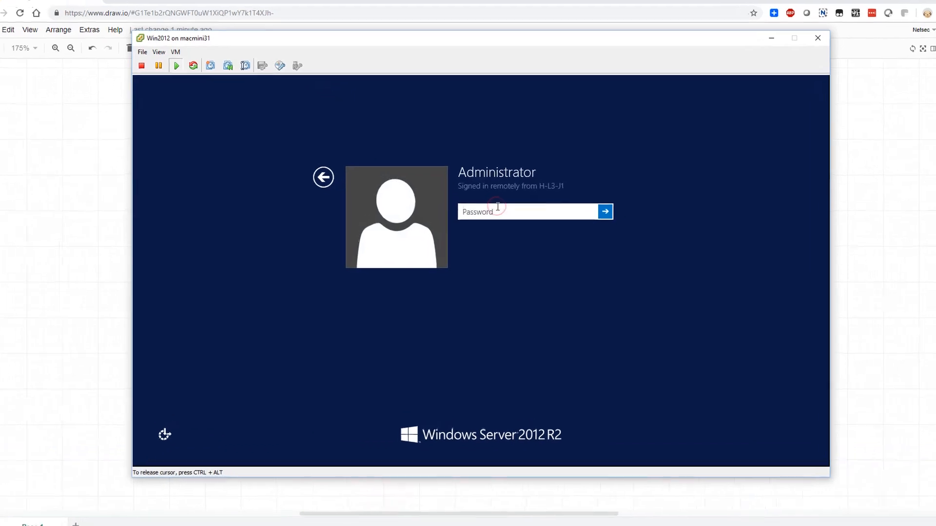
type("•••••••••••••••••")
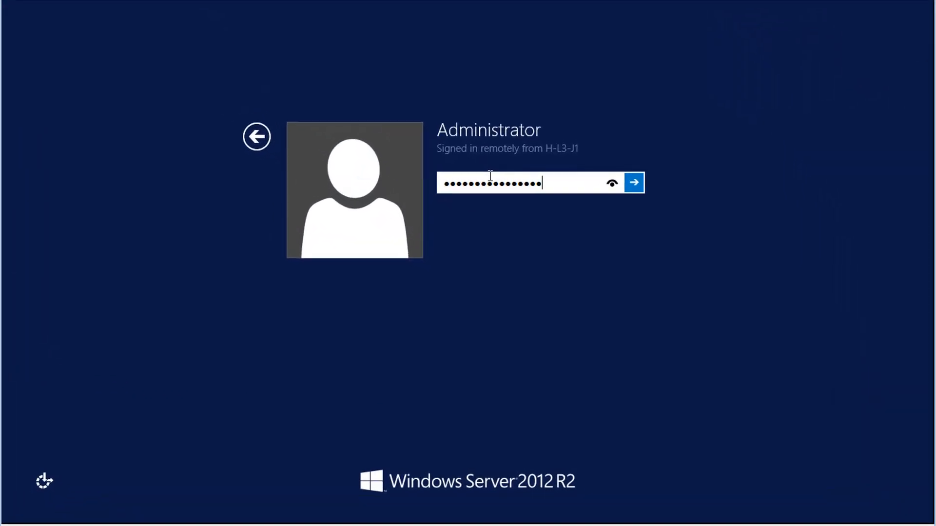
key("Return")
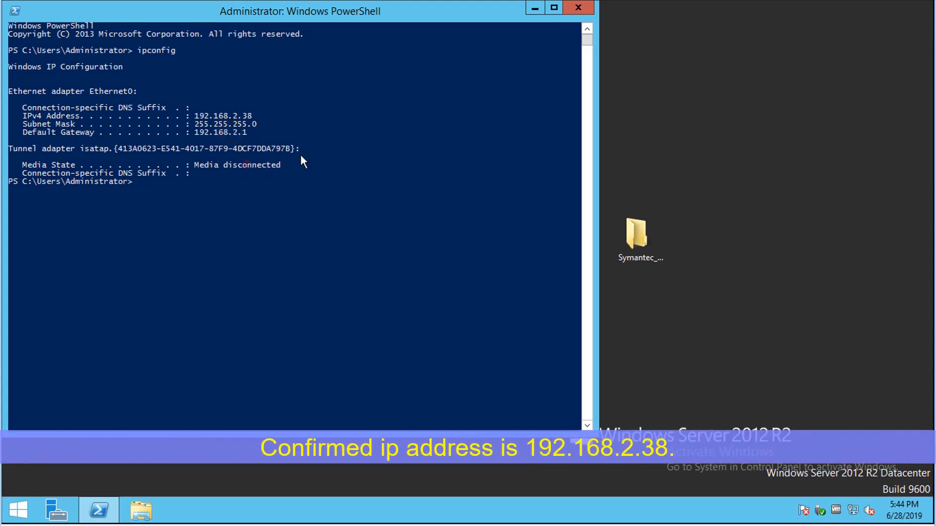
Close PowerShell and launch the Symantec Endpoint Protection Manager installation from Setup in the desktop's Symantec installation folder.
left_click(579, 17)
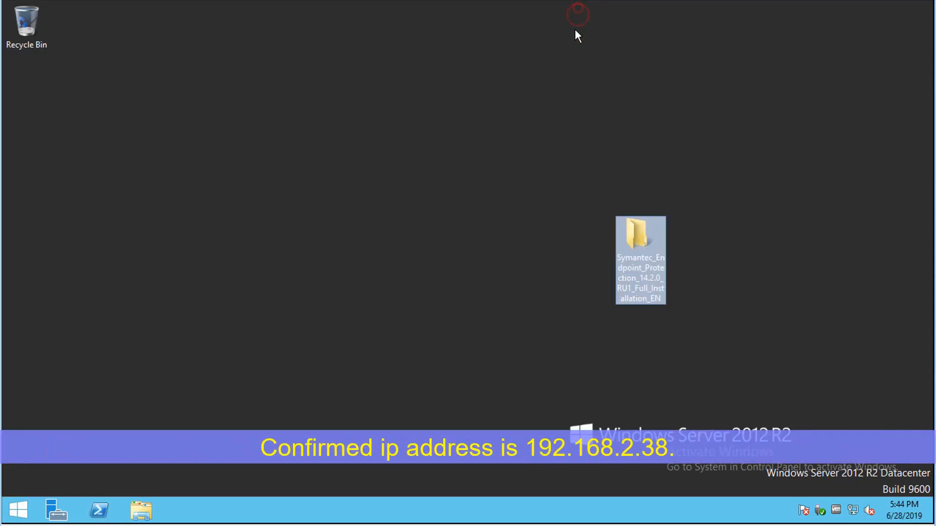
double_click(638, 238)
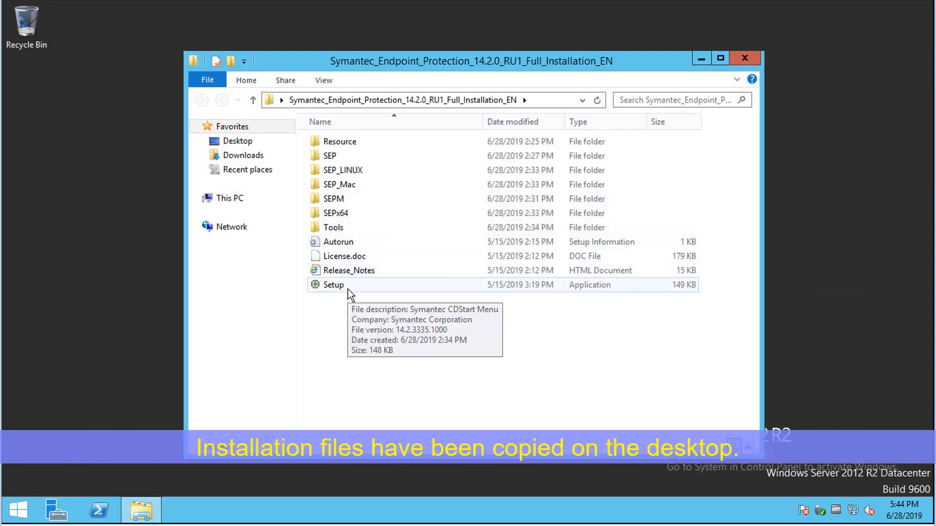
left_click(347, 288)
double_click(359, 287)
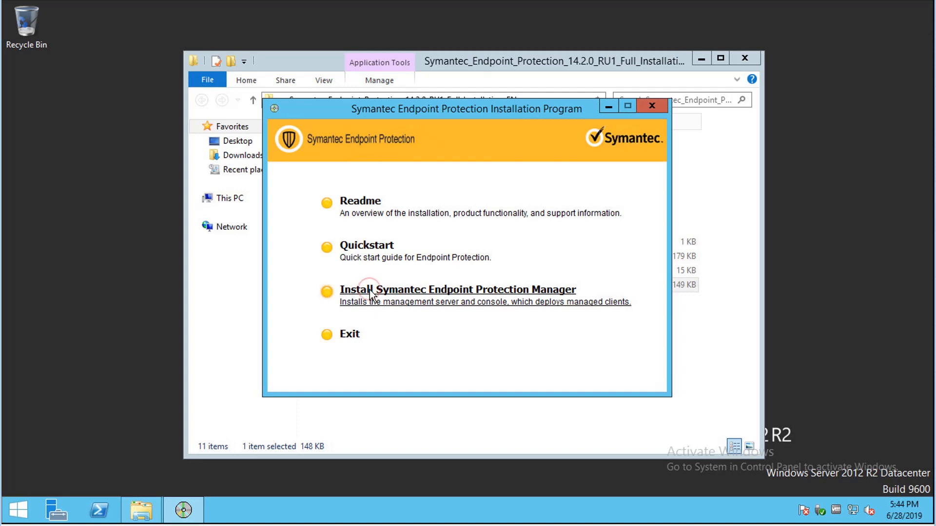
left_click(370, 289)
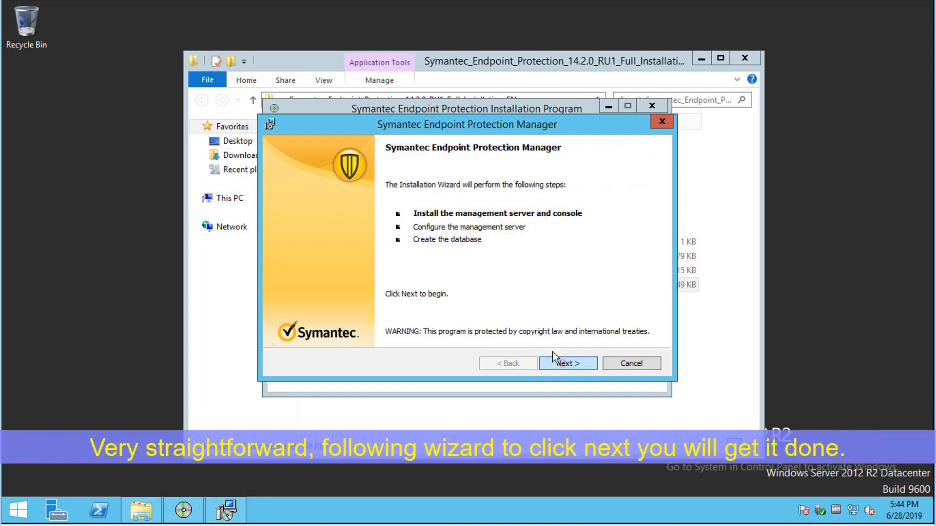
Accept the license terms and install Symantec Endpoint Protection Manager in the default destination folder.
left_click(566, 364)
left_click(343, 315)
left_click(566, 364)
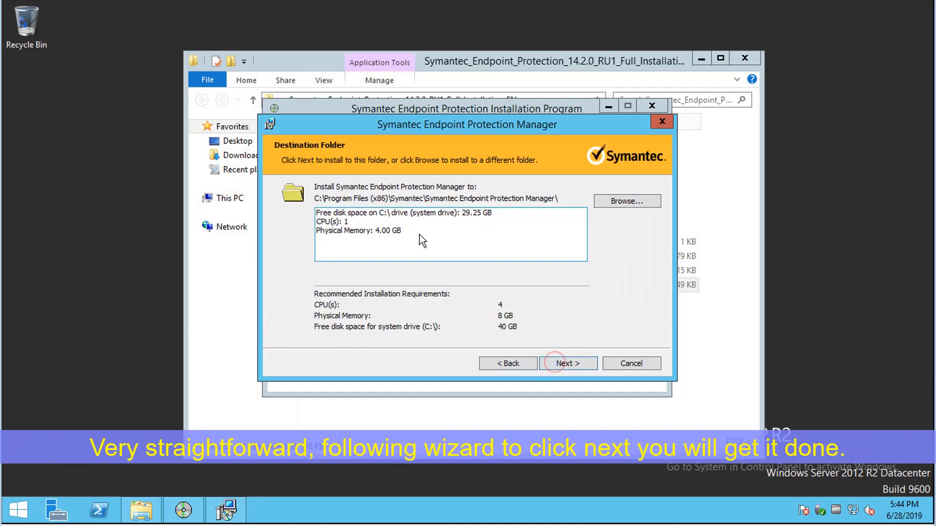
left_click(559, 365)
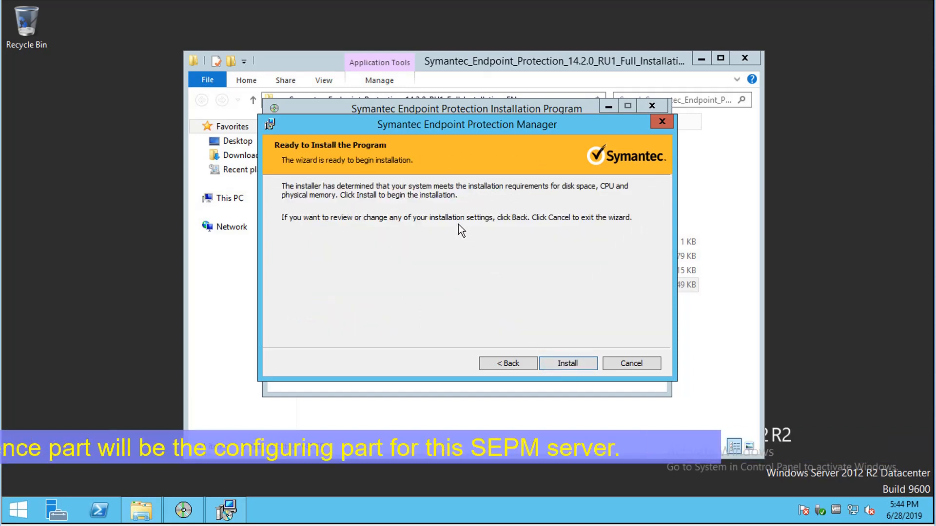
left_click(560, 363)
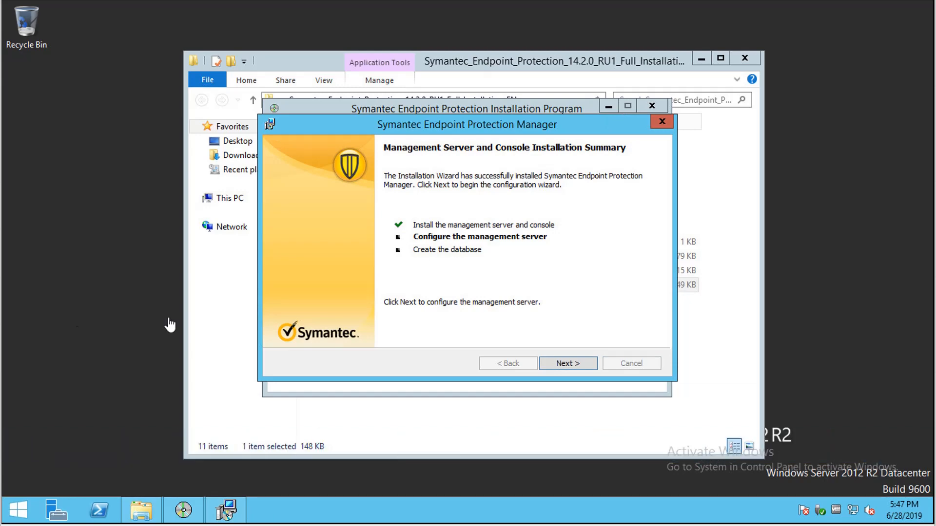
Launch the management server configuration and minimize the installation folder and installer windows.
left_click(564, 363)
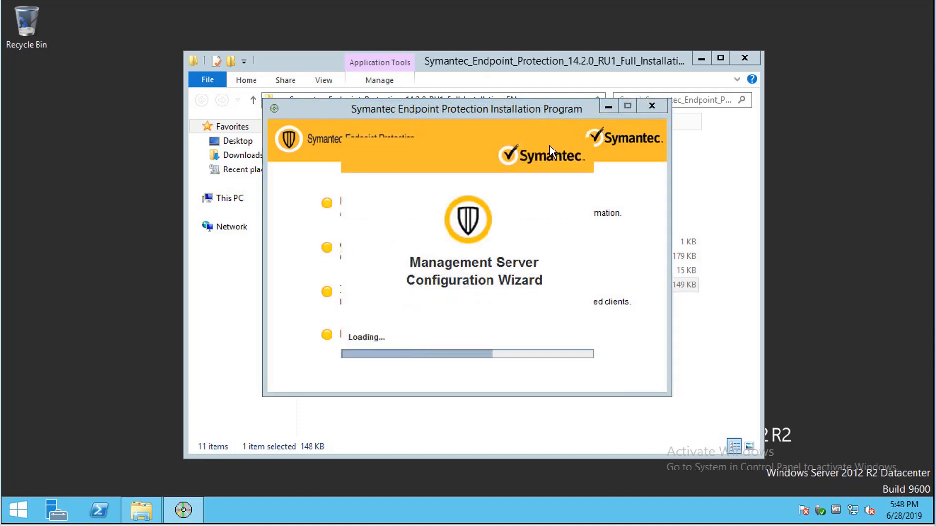
left_click(701, 59)
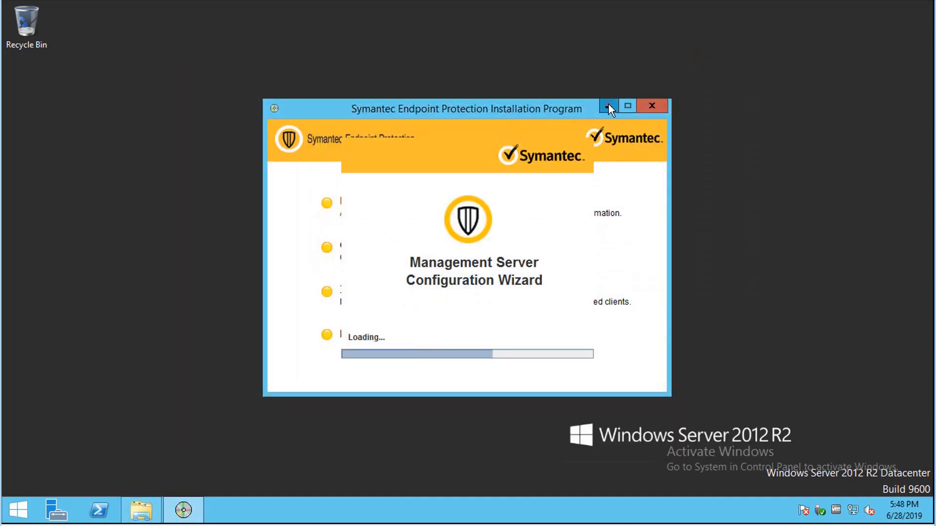
left_click(608, 105)
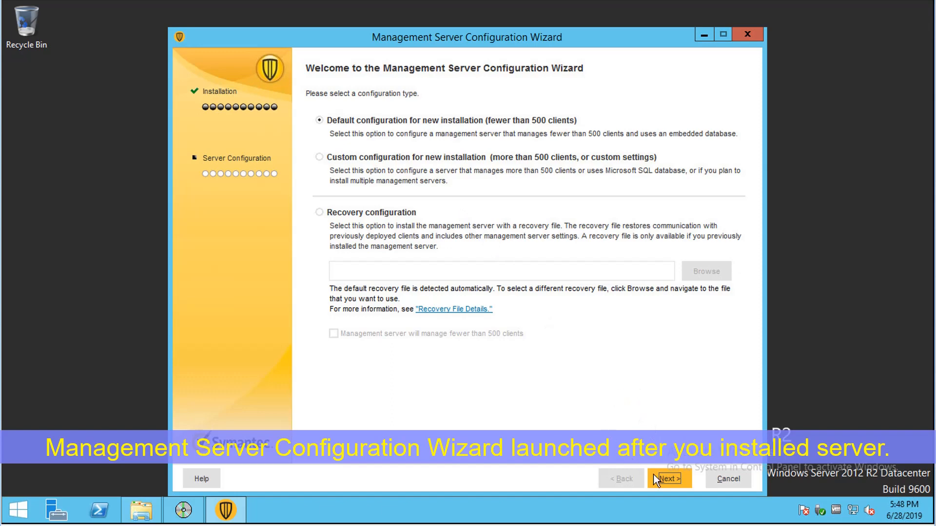
Choose the custom configuration for a new installation and set it to install an additional site.
left_click(669, 479)
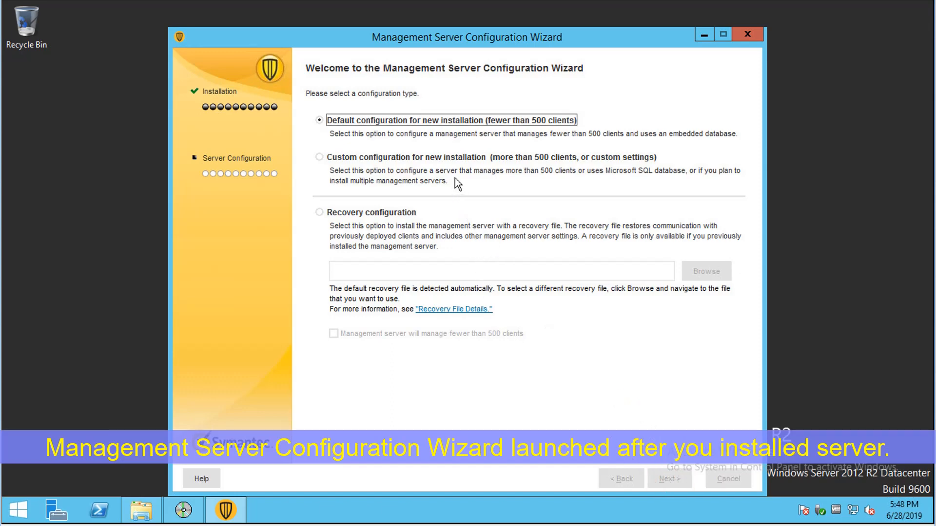
left_click(319, 157)
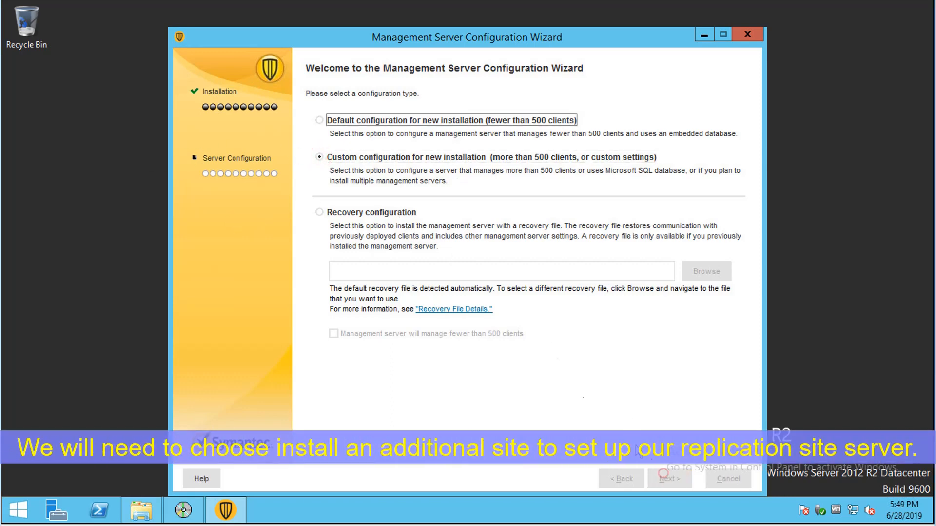
left_click(666, 478)
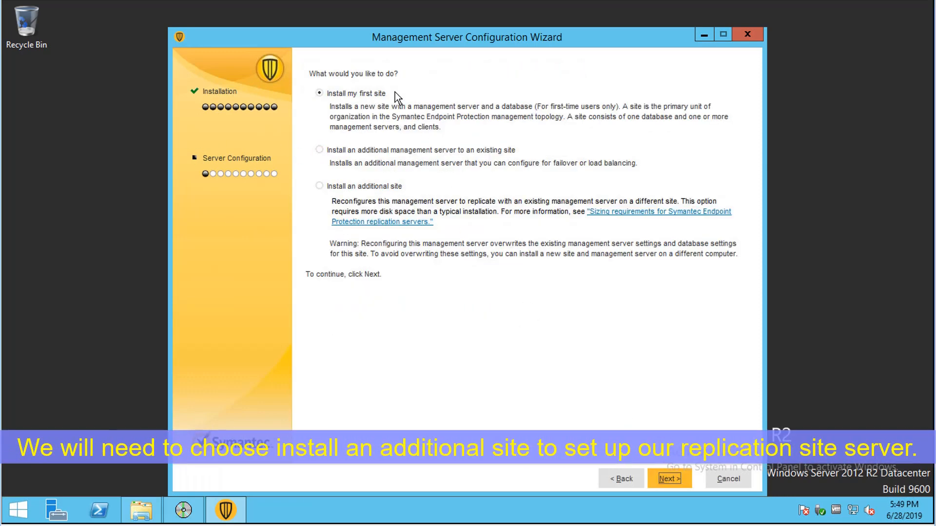
left_click(384, 150)
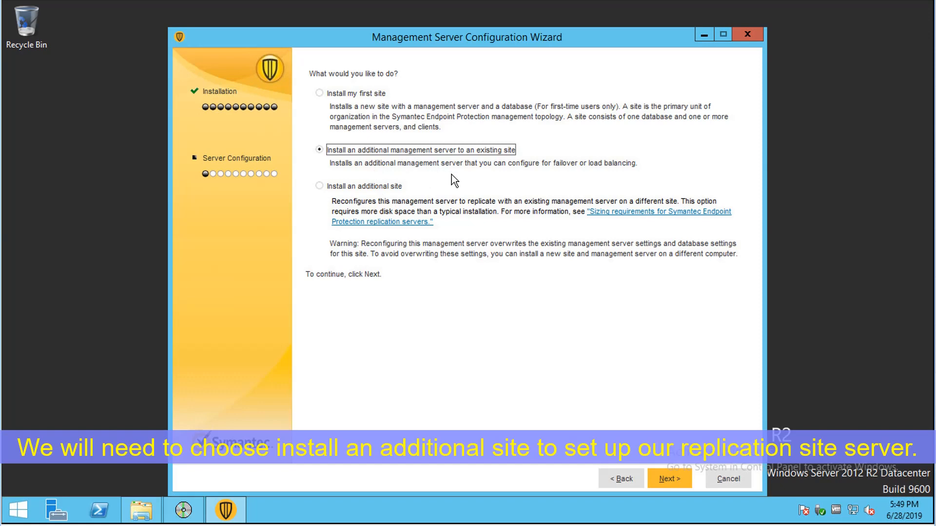
left_click(400, 187)
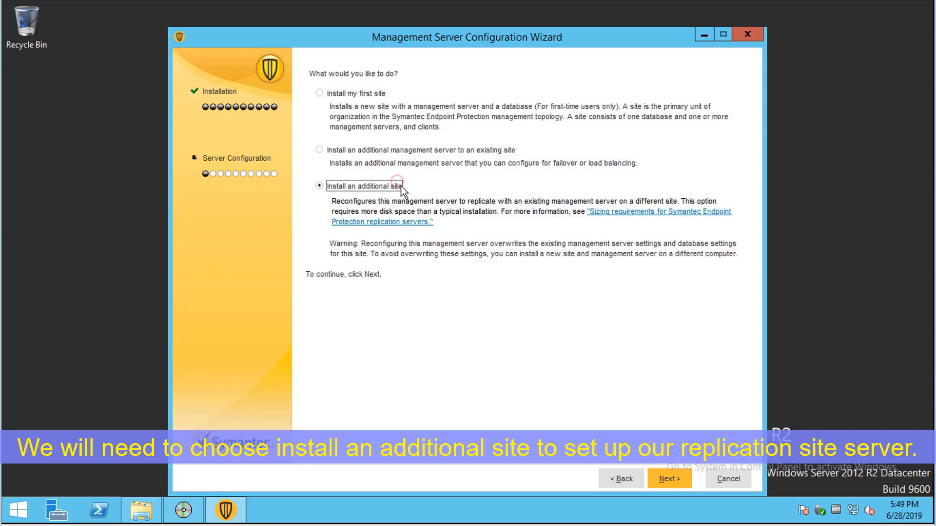
left_click(664, 478)
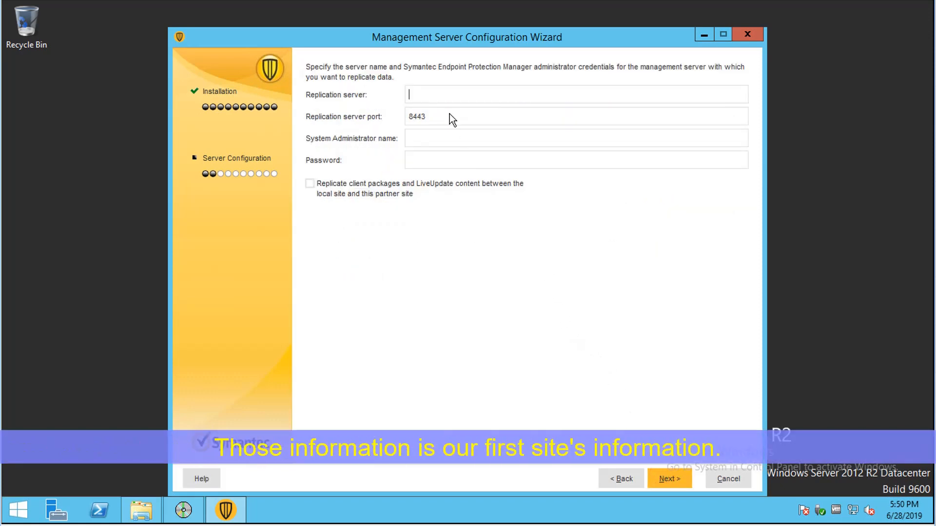
Enter replication server 10.94.200.38, system administrator name admin and the administrator password, keeping port 8443.
type("10.94.200.38")
left_click(444, 138)
type("admin")
key("Tab")
type("•••••••")
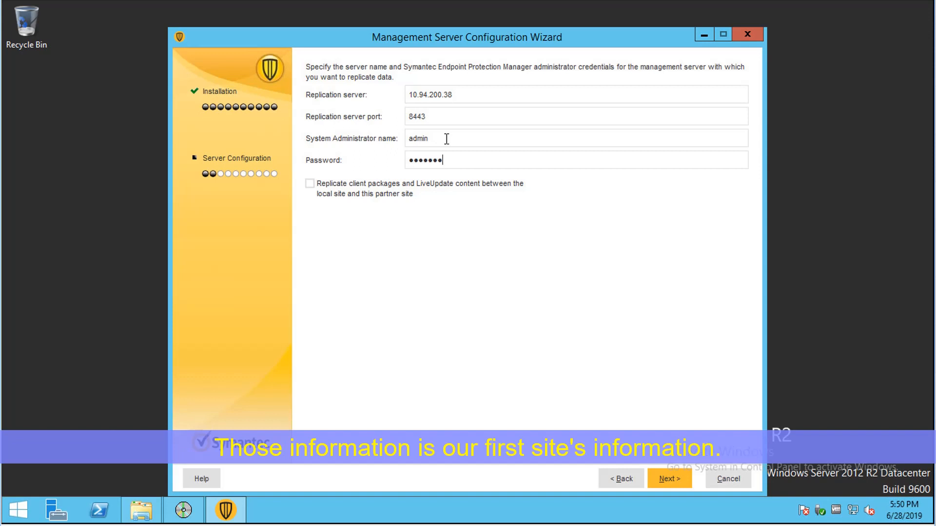
type("••••••••••")
key("Return")
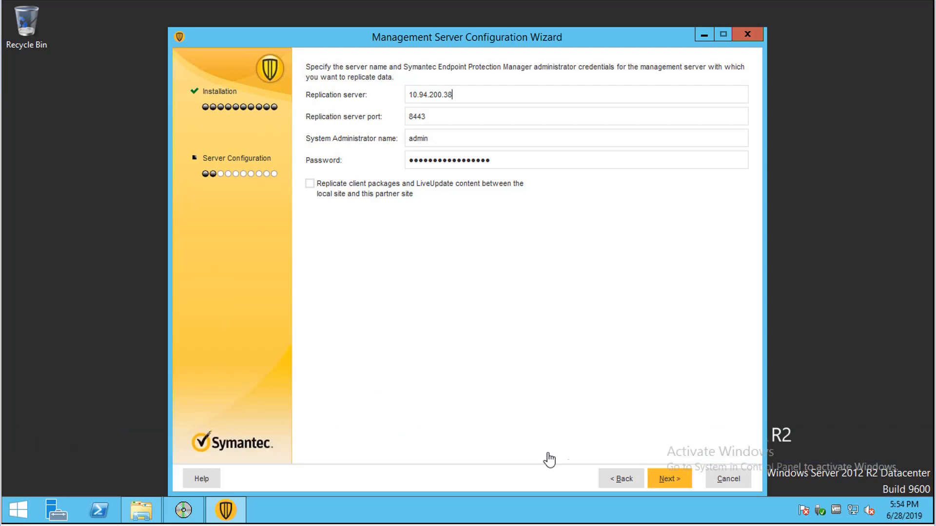
Submit the replication server details and trust the partner site's certificate.
left_click(666, 479)
left_click(672, 483)
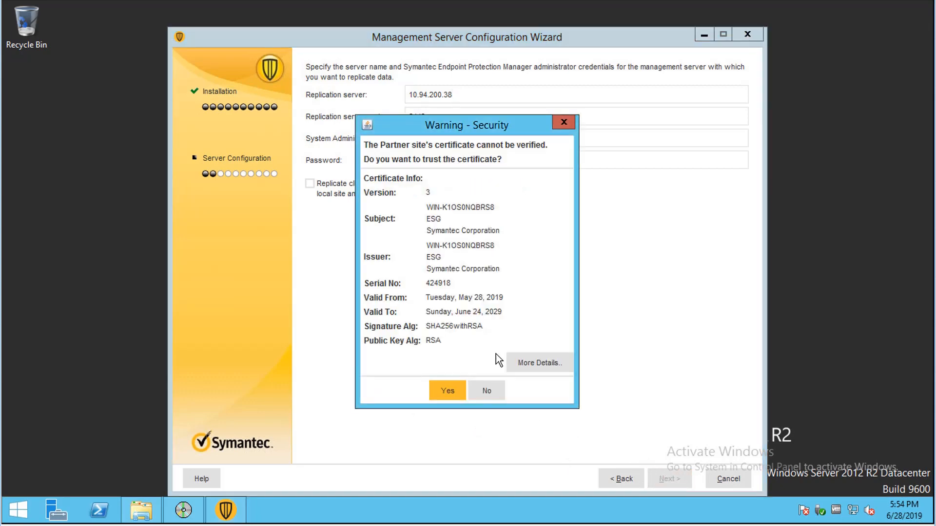
left_click(447, 390)
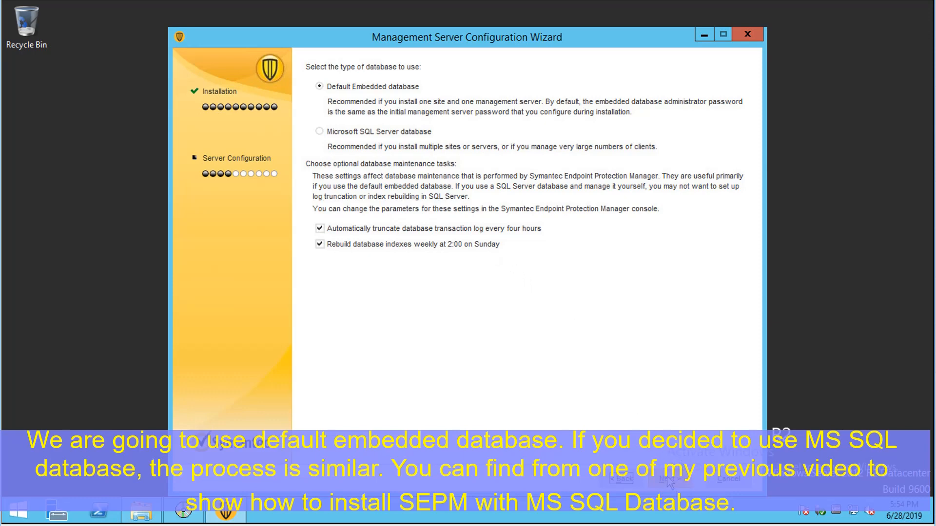
Keep the default embedded database and enter and confirm a password for its DBA user.
key("Return")
left_click(415, 195)
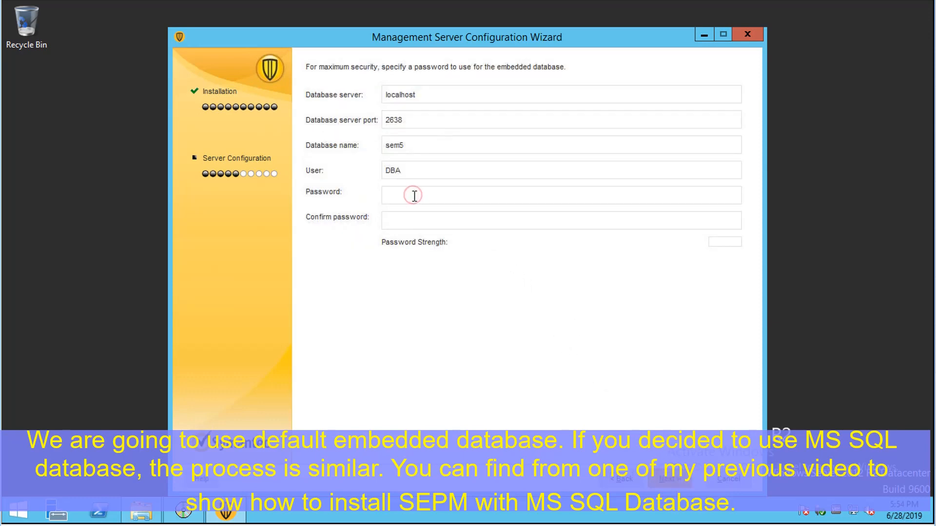
type("****************")
key("Tab")
type("****************")
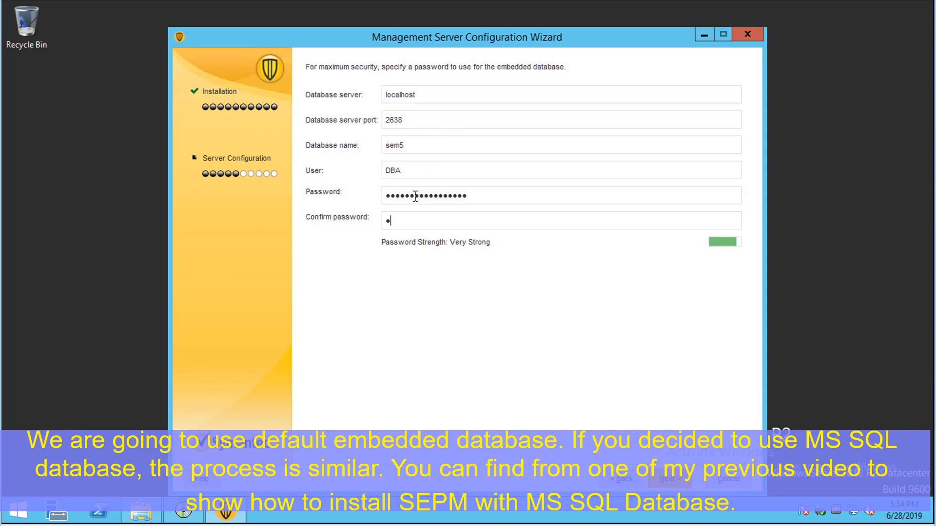
type("**")
left_click(677, 479)
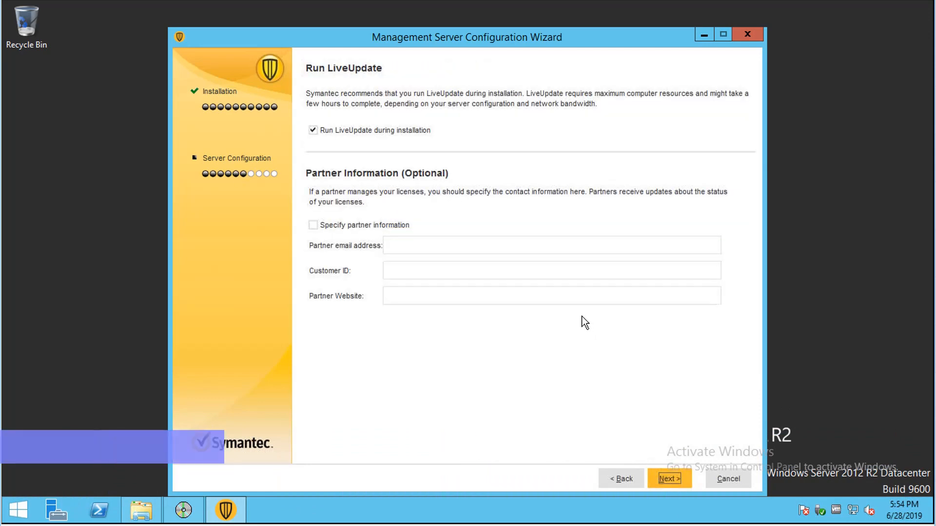
Turn off running LiveUpdate during installation and continue without specifying partner information.
left_click(415, 130)
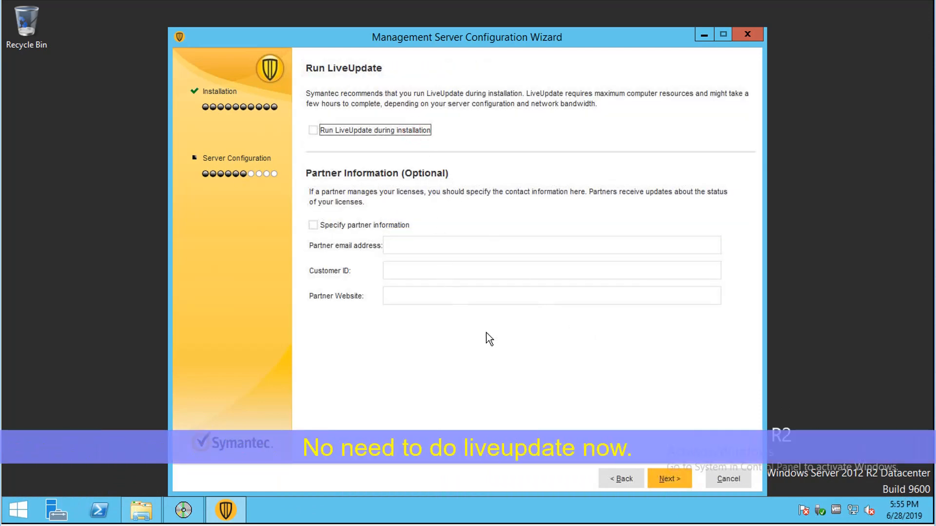
left_click(670, 475)
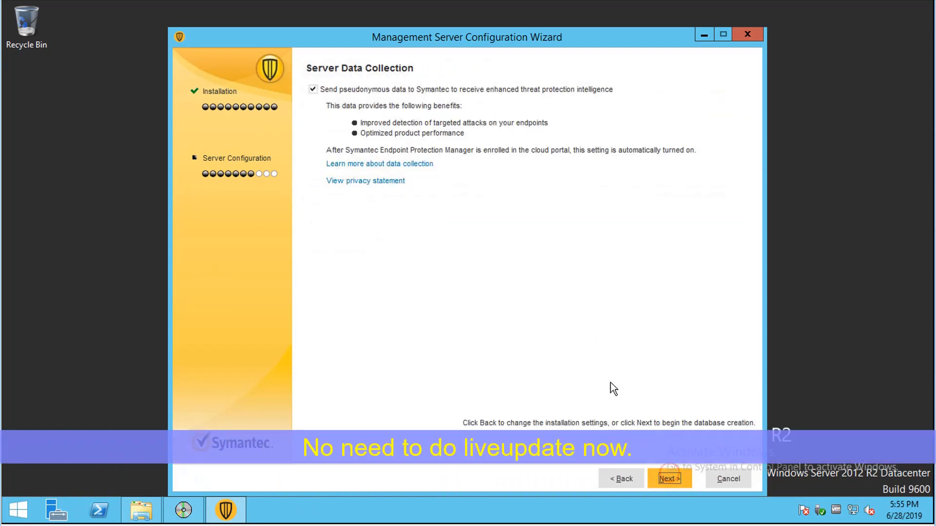
Opt out of sending pseudonymous data to Symantec and finish the server configuration with launching Symantec Endpoint Protection Manager enabled.
left_click(373, 90)
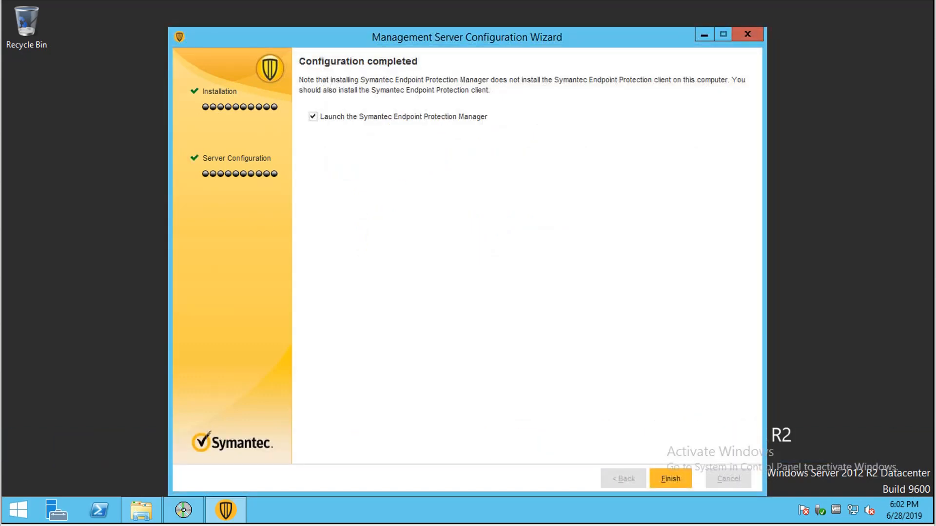
left_click(672, 479)
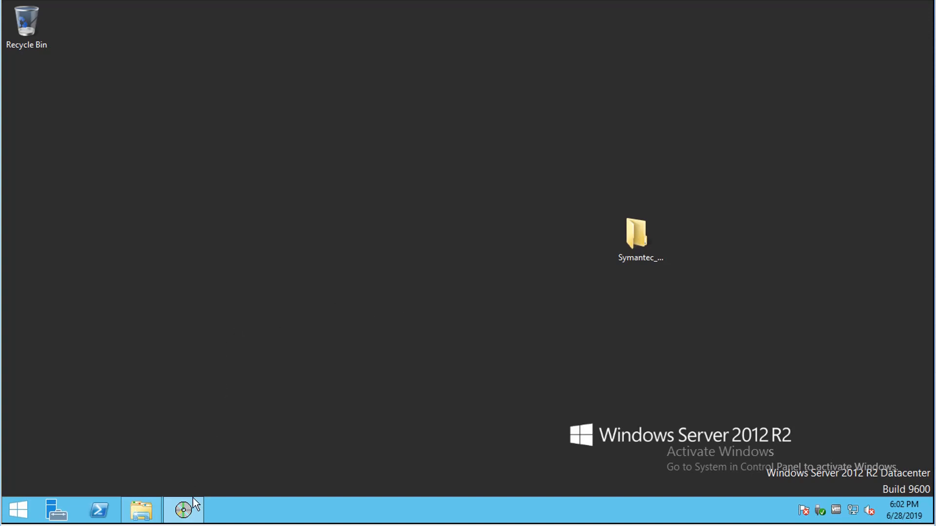
Bring up the Symantec Endpoint Protection Installation Program window and close it.
mouse_move(189, 508)
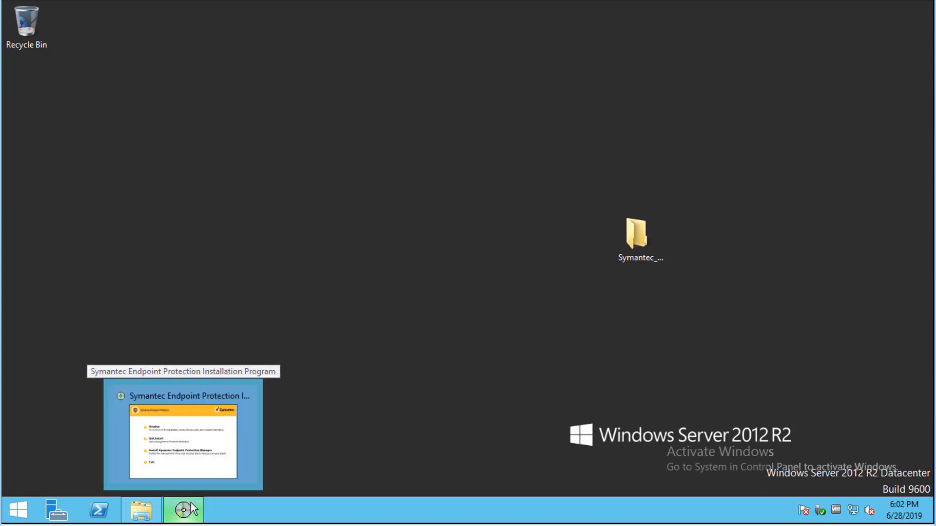
left_click(203, 470)
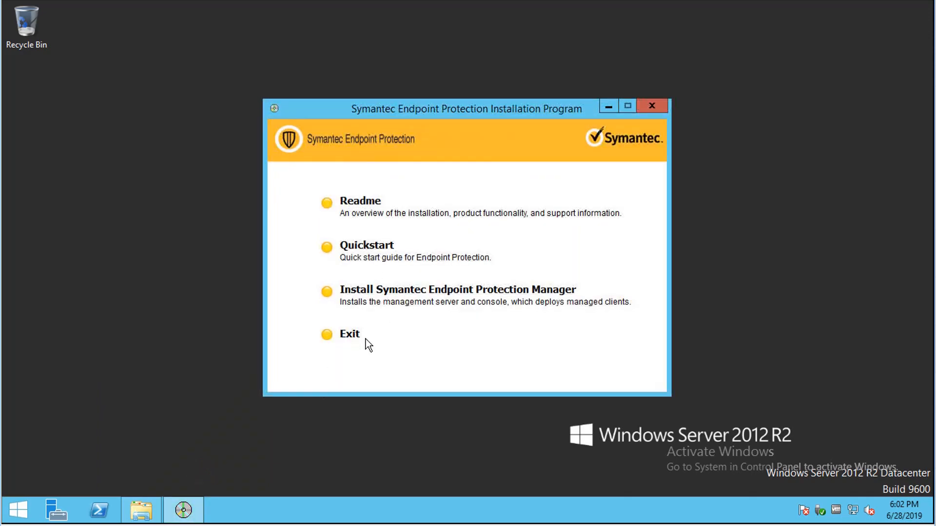
left_click(652, 105)
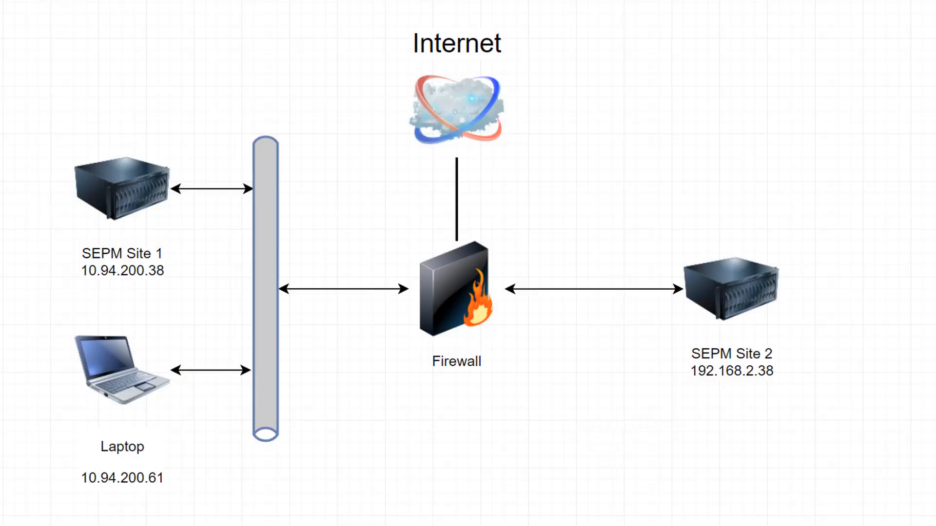
left_click(750, 290)
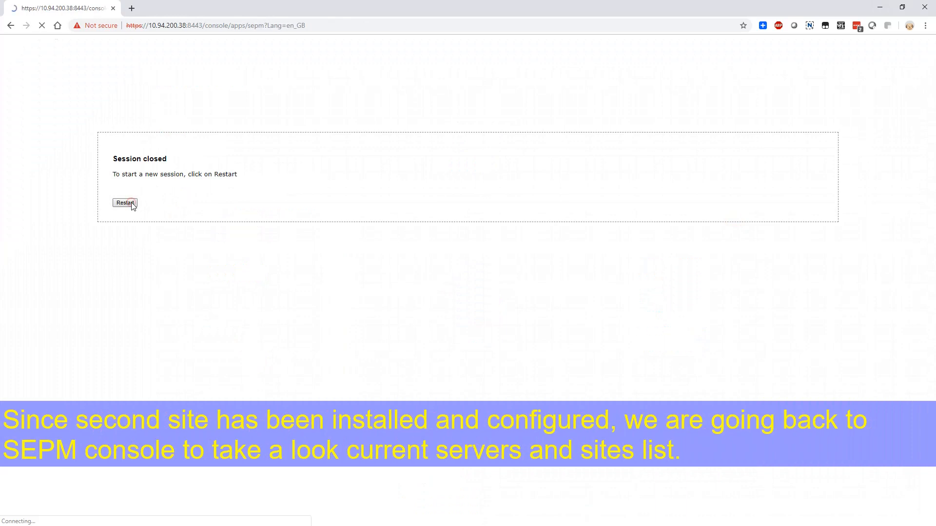
left_click(125, 203)
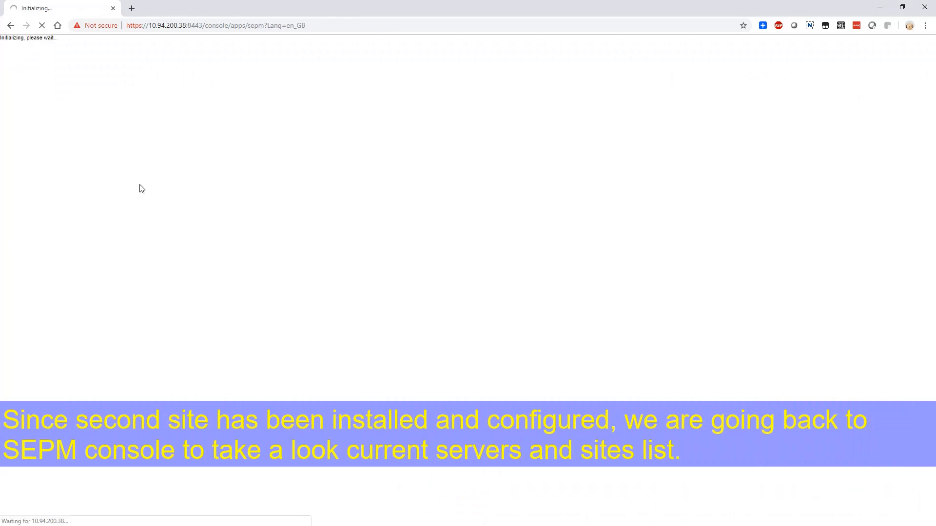
Log on to the first site's web console at 10.94.200.38:8443 in the browser as admin, entering the administrator password.
left_click(188, 25)
left_click(448, 264)
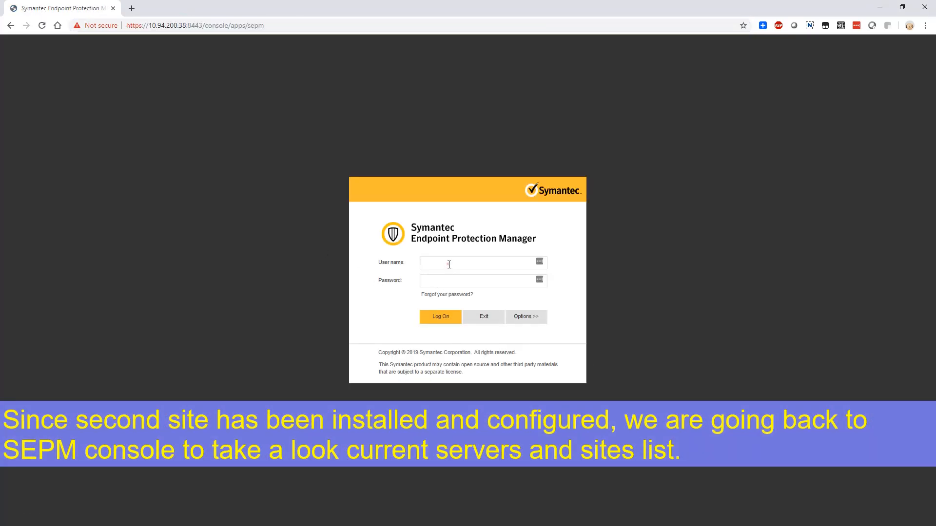
type("admin")
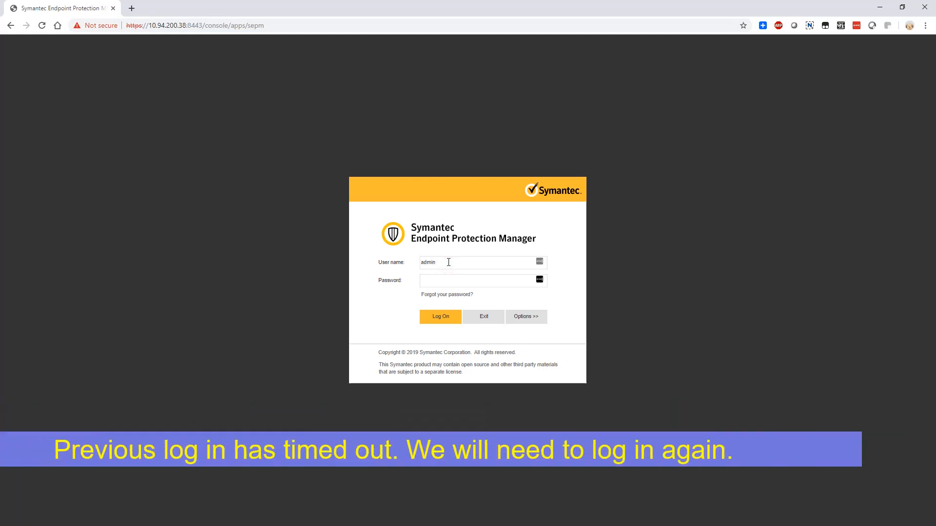
key("Tab")
type("*************")
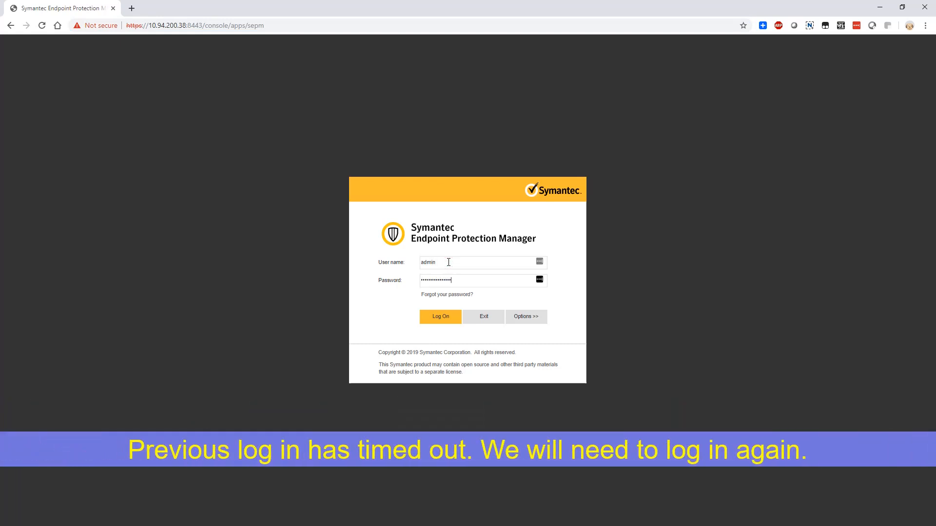
left_click(439, 314)
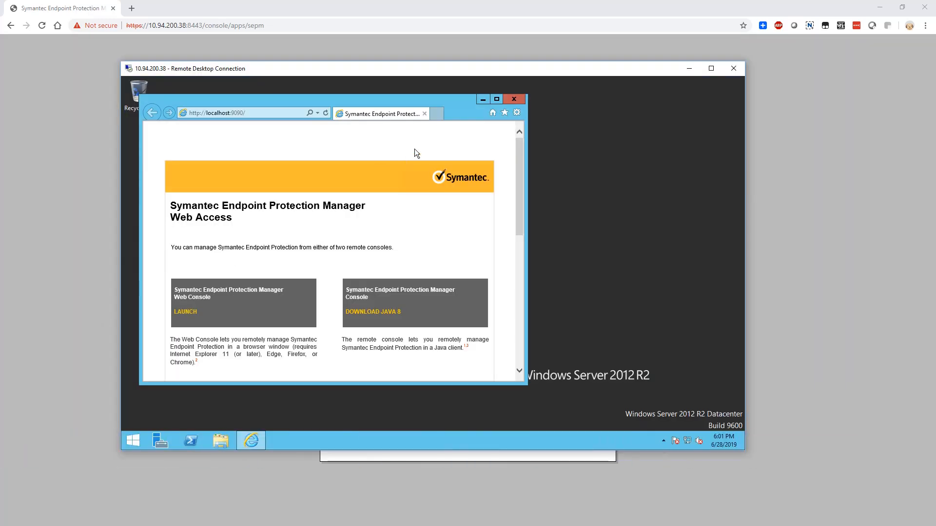
Close the web access browser in the 10.94.200.38 remote session, minimize that session and dismiss the web console's Getting Started page.
left_click(514, 100)
left_click(688, 69)
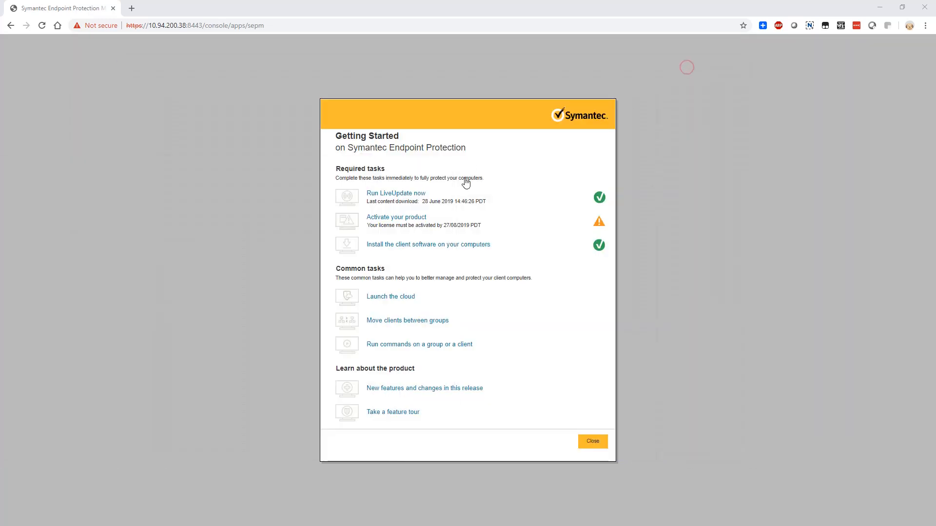
left_click(589, 441)
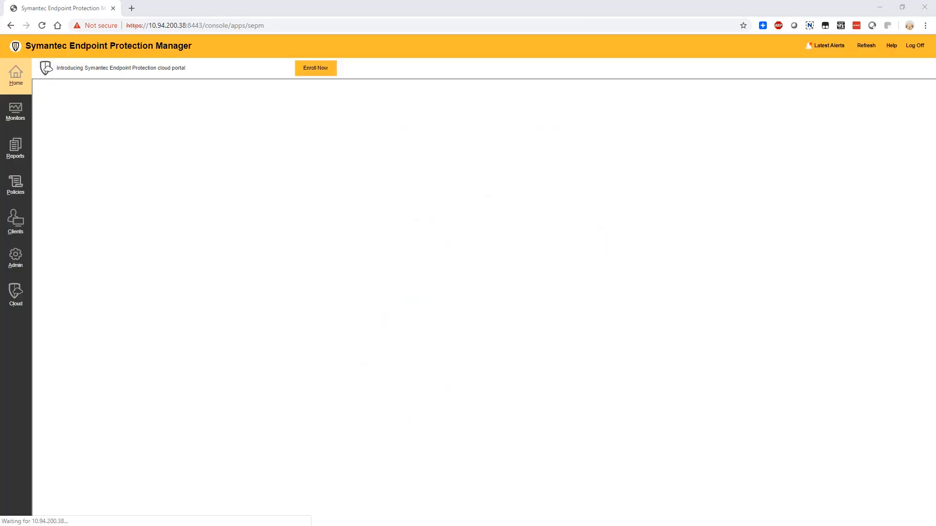
key("alt+Tab")
left_click(246, 209)
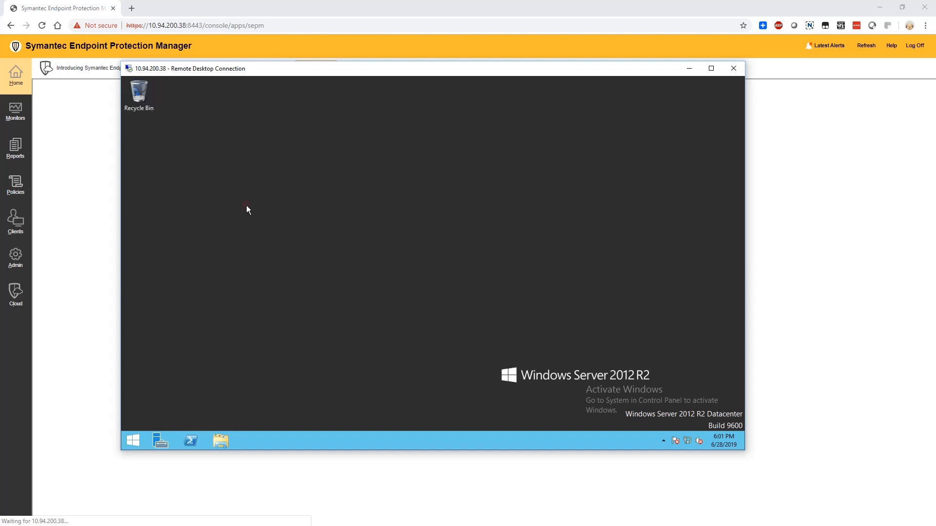
left_click(688, 69)
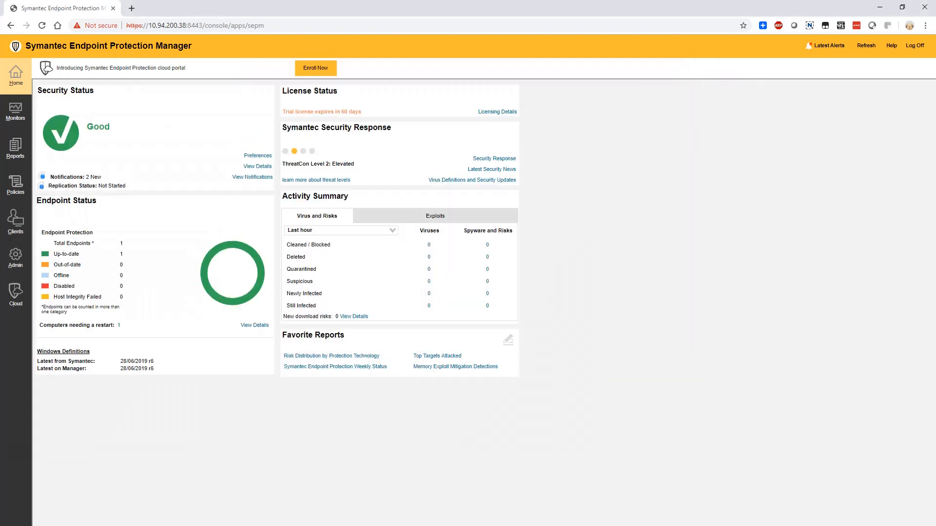
key("alt+Tab")
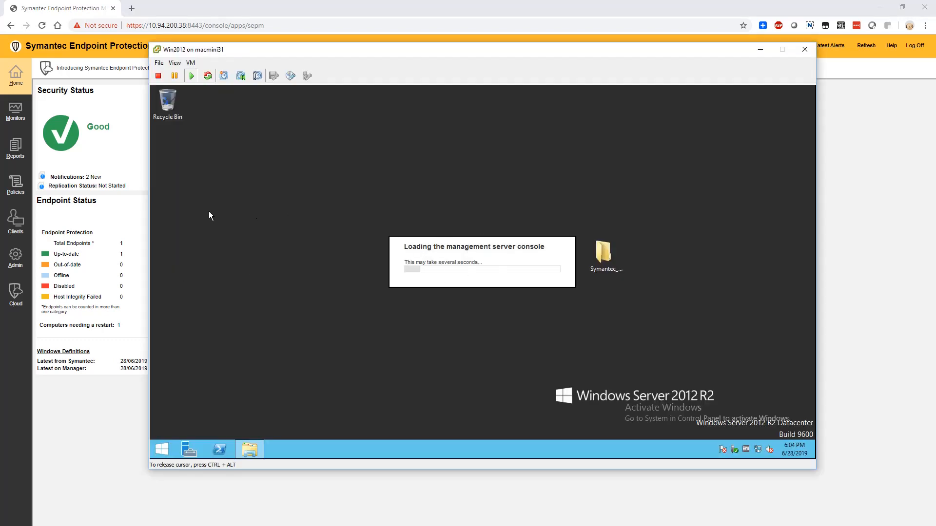
left_click(124, 224)
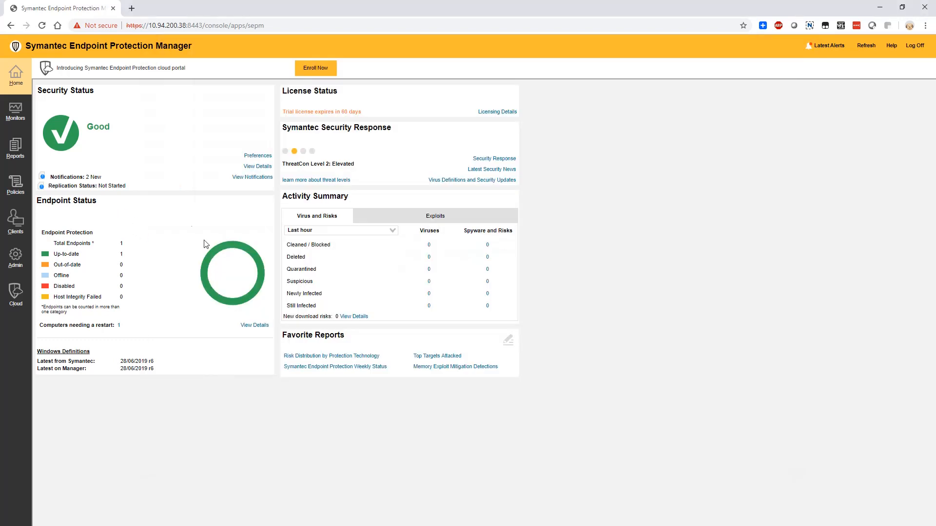
Open the server administration view and examine the local site's replication partner and the remote site's servers and replication partners.
left_click(19, 257)
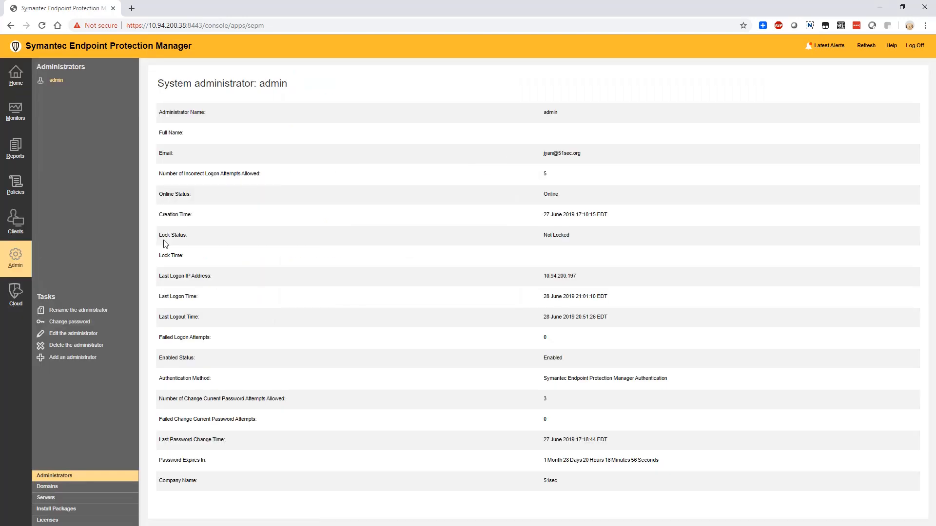
left_click(49, 498)
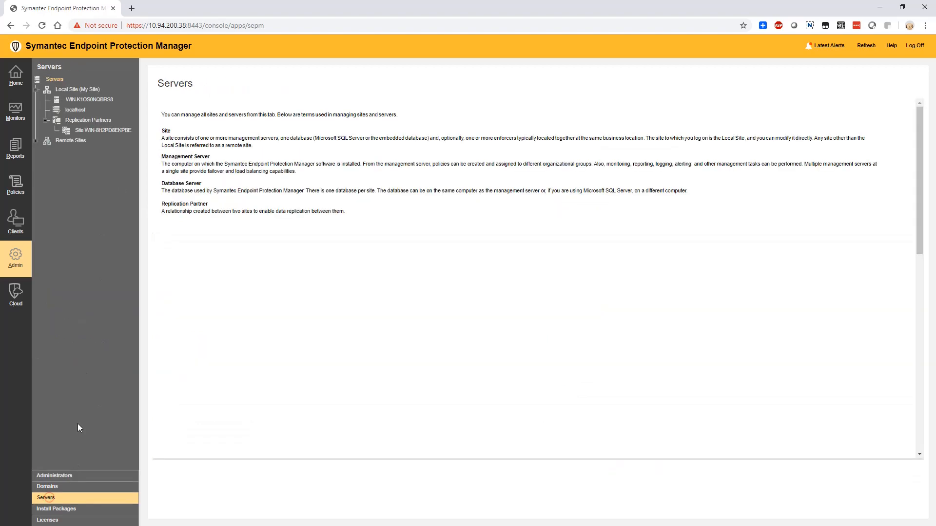
left_click(90, 130)
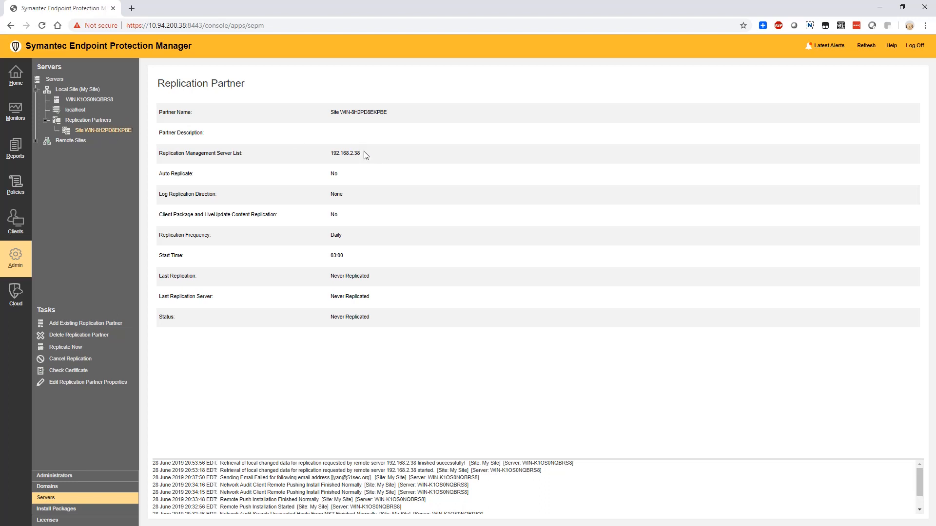
left_click(36, 141)
left_click(45, 152)
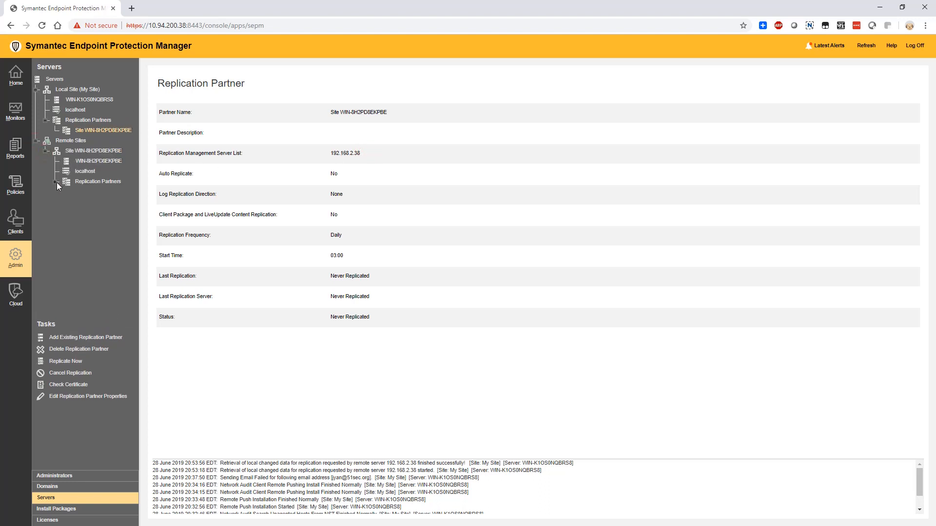
left_click(55, 182)
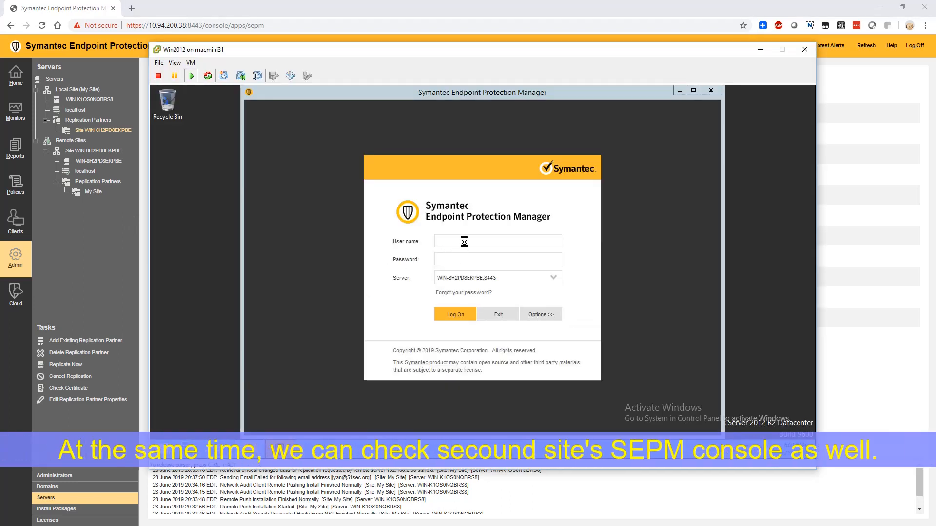
Log on to the second site's manager console in the Win2012 virtual machine as admin, entering the administrator password.
left_click(465, 241)
type("admin")
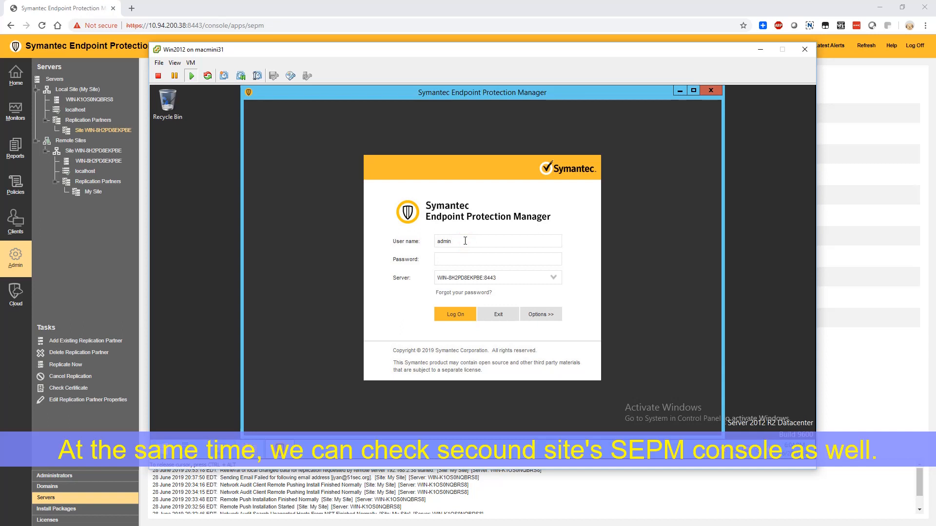
key("Tab")
type("*************")
left_click(447, 314)
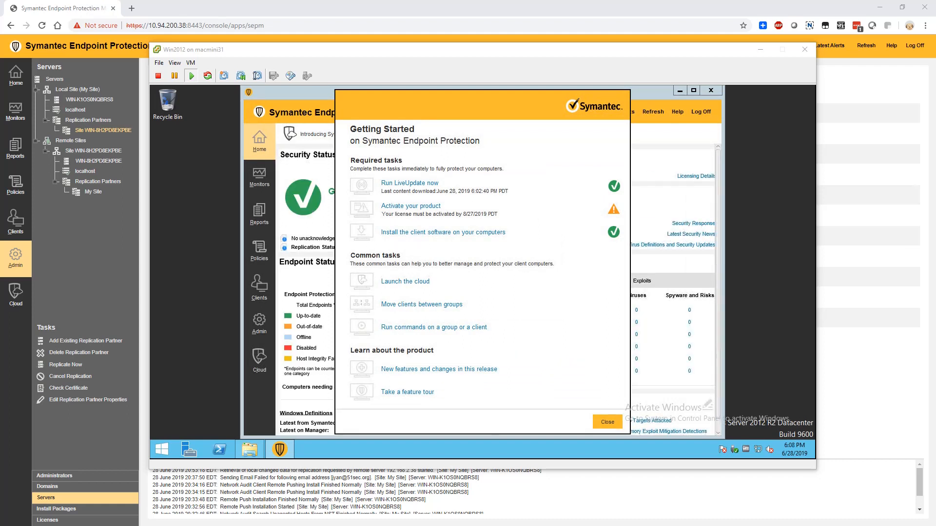
Dismiss the second site's Getting Started page and review the security, replication and endpoint status on its home page.
left_click(608, 422)
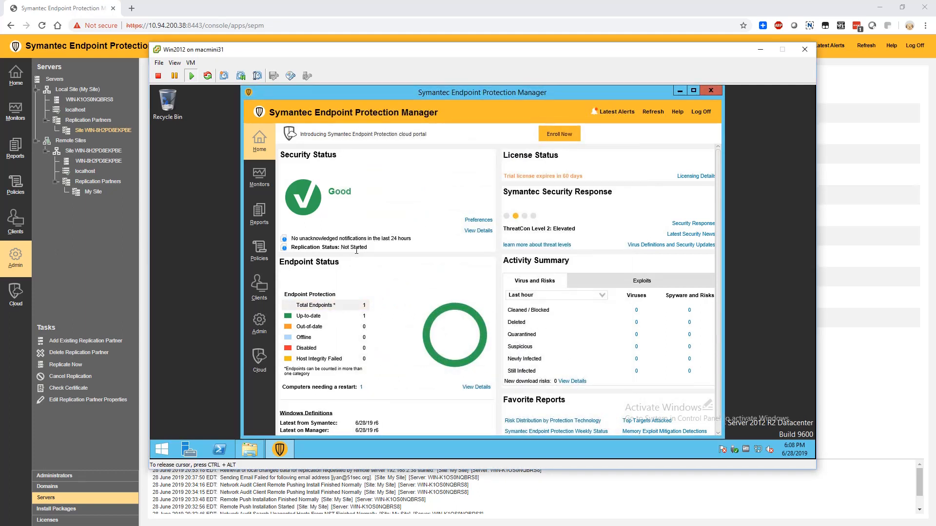
double_click(413, 238)
scroll(380, 293, "down", 1)
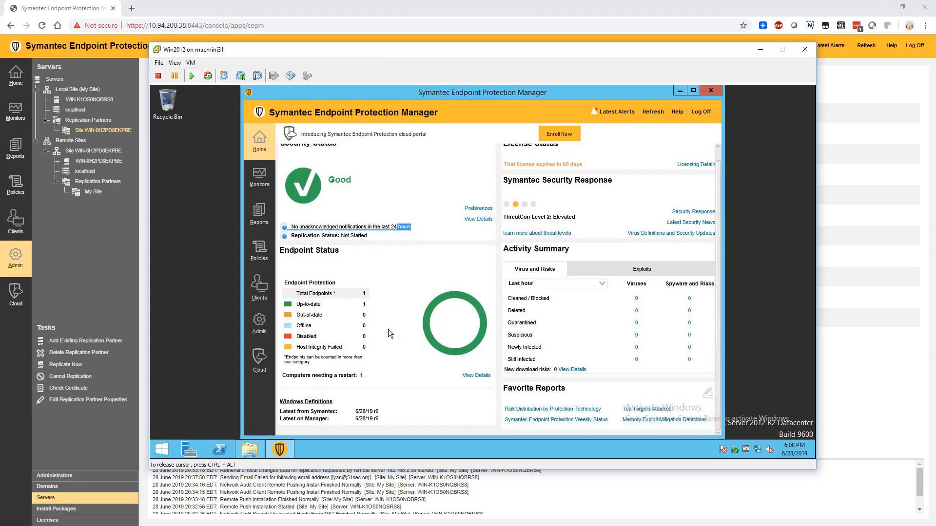